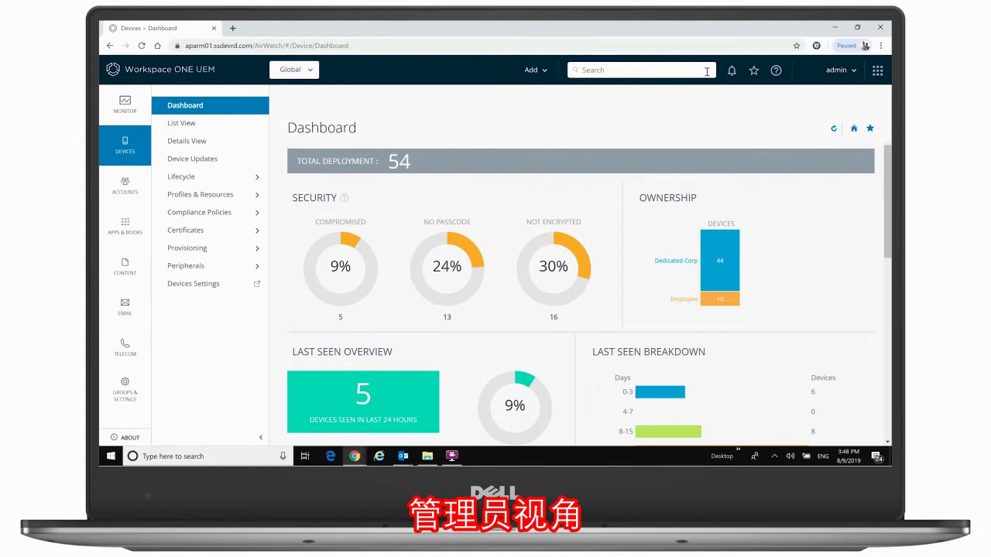
Search for the employee's Precision 5530 device and open its details page.
type("pooja")
key("Return")
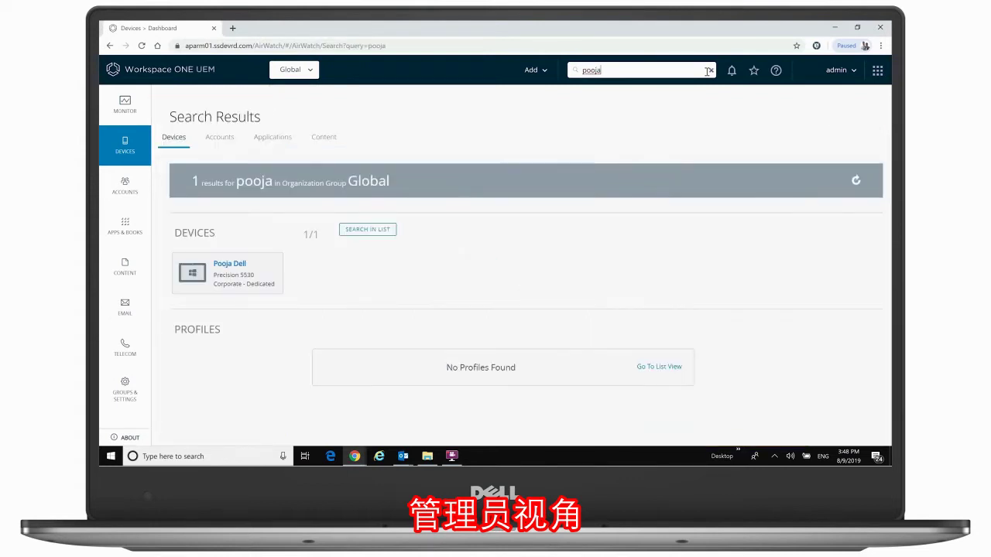
left_click(245, 276)
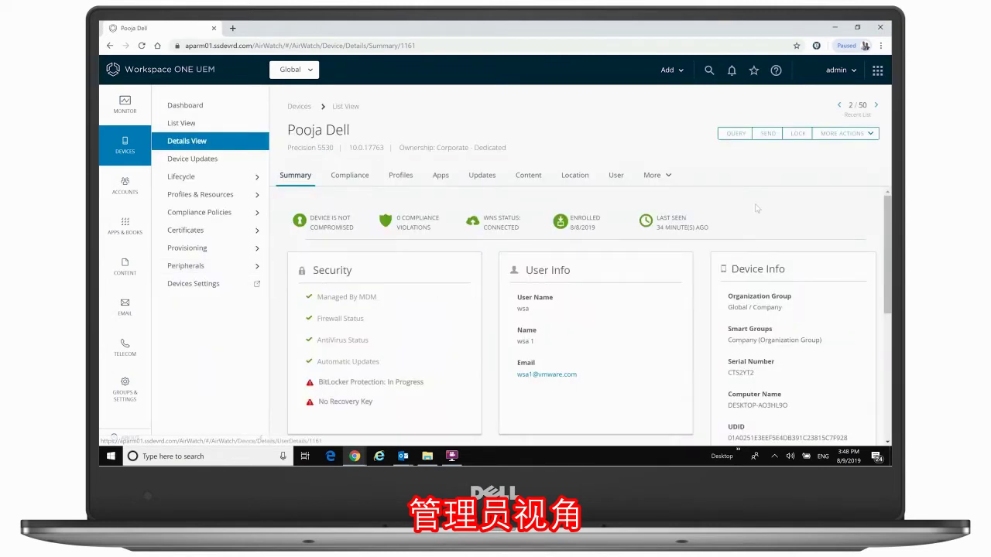
Request remote management via More Actions > Remote Management and await the setup checks.
left_click(817, 136)
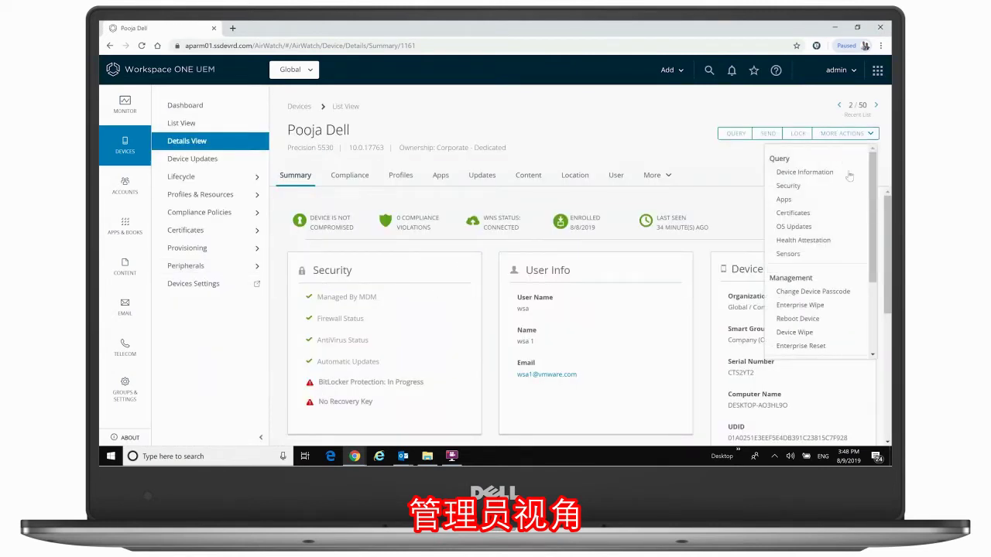
left_click_drag(870, 207, 876, 263)
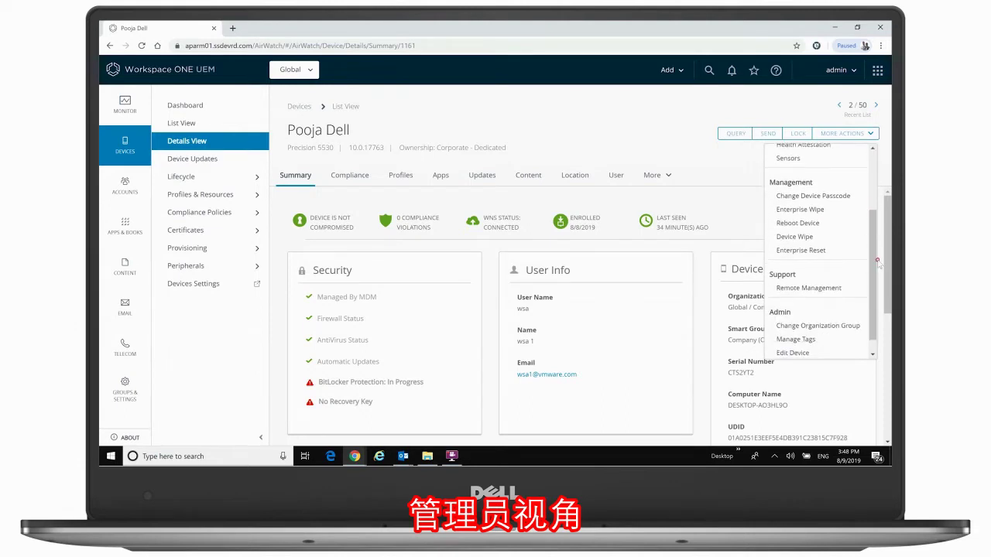
left_click(818, 288)
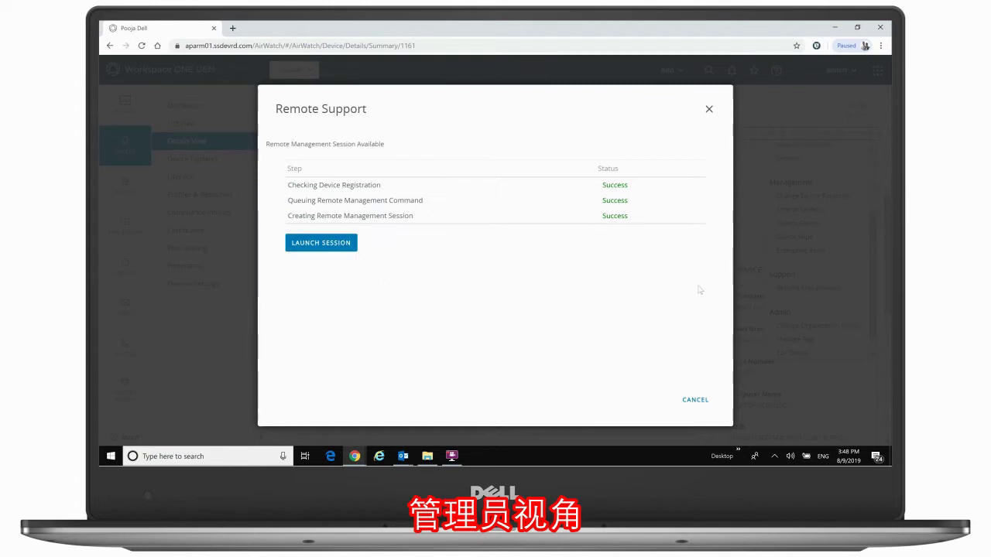
Launch the Assist session and pick the Share Screen tool.
left_click(339, 247)
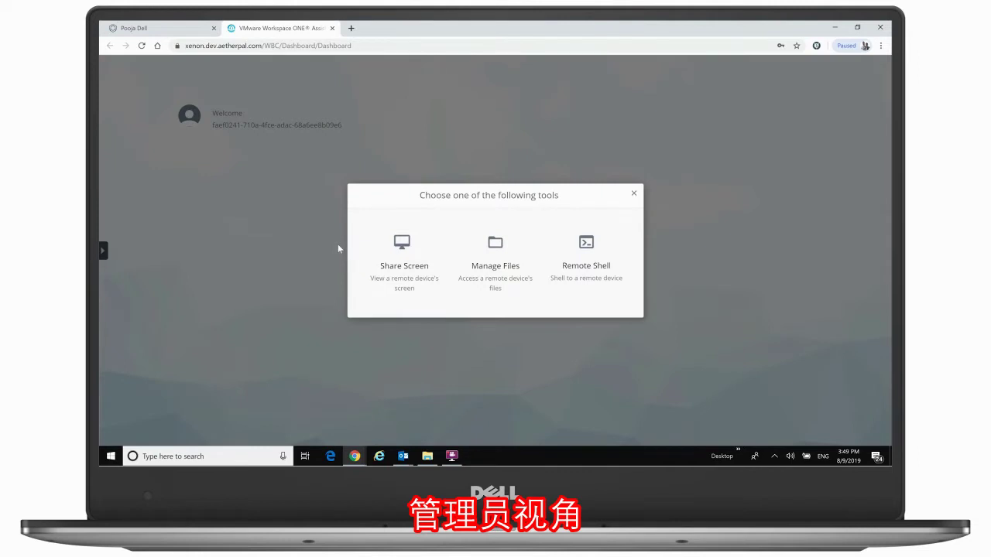
left_click(386, 272)
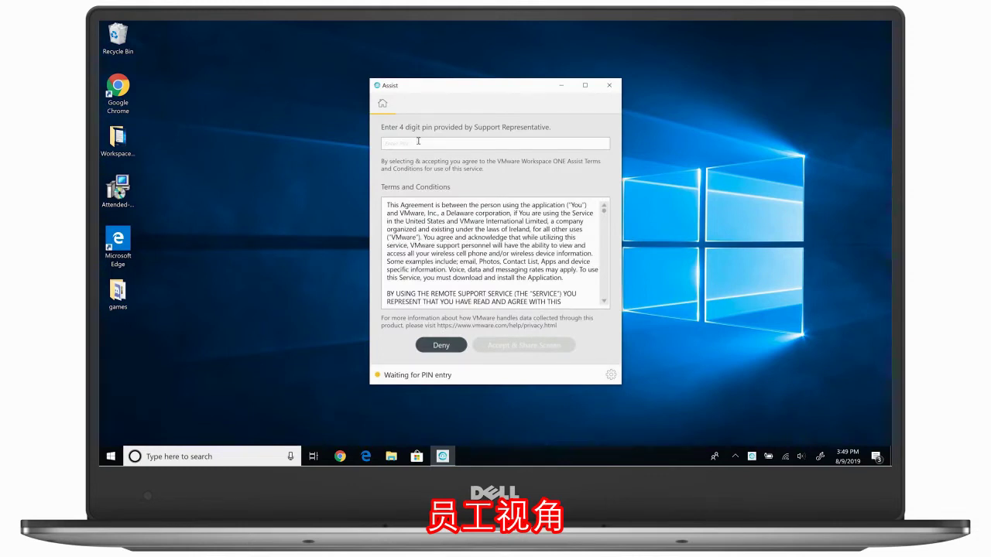
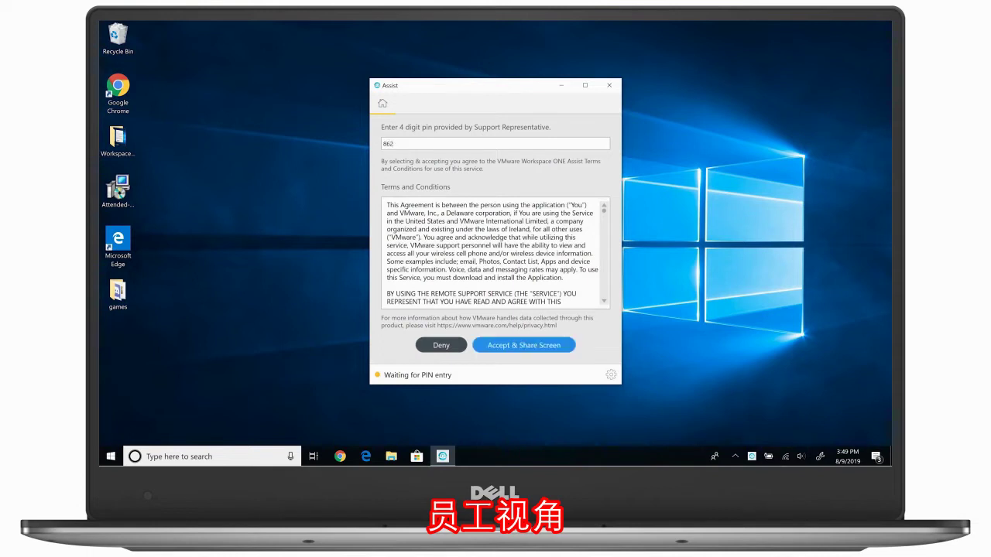
Enter the 4-digit support PIN and accept sharing the employee's screen.
left_click(527, 343)
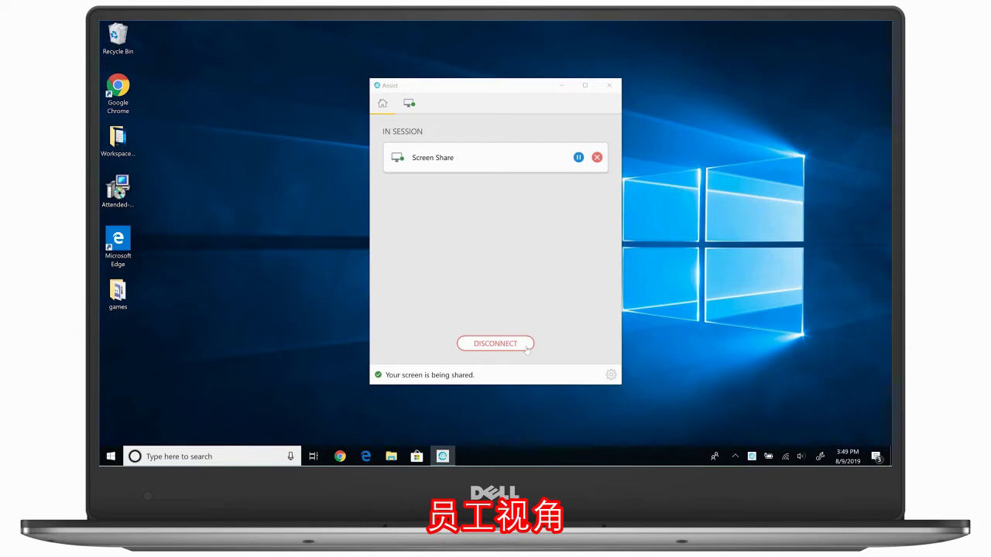
left_click(526, 350)
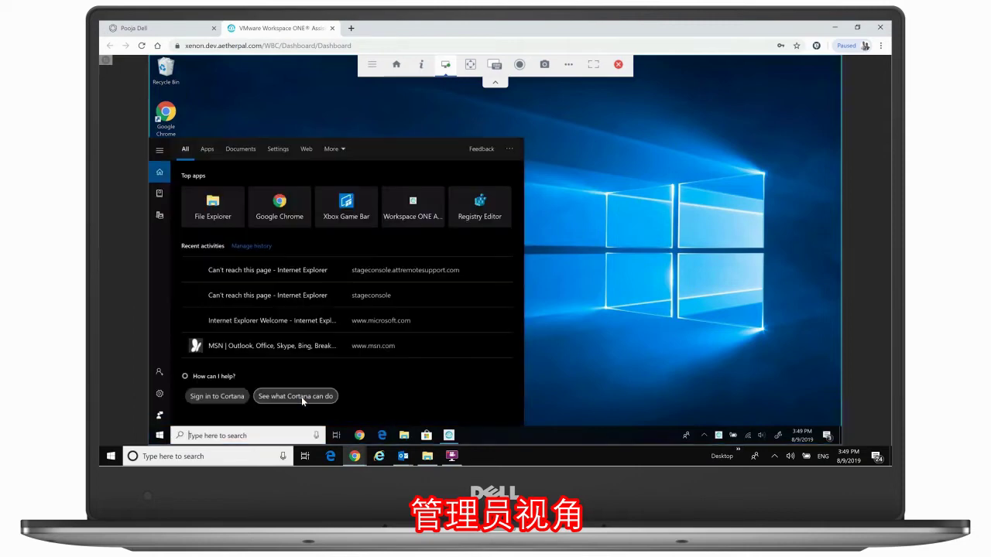
On the remote PC, open Control Panel's Devices and Printers and start Add a printer.
type("c")
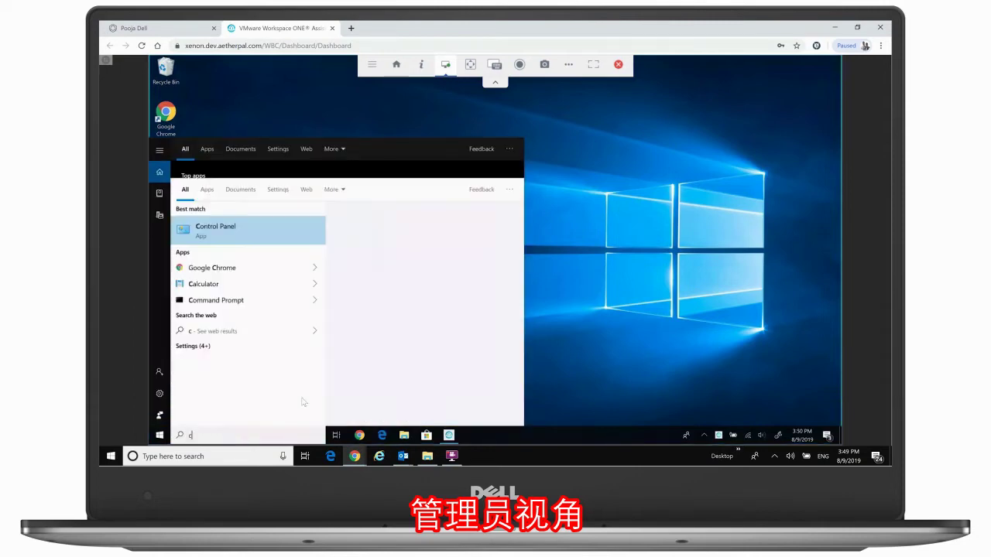
type("ontrol panel")
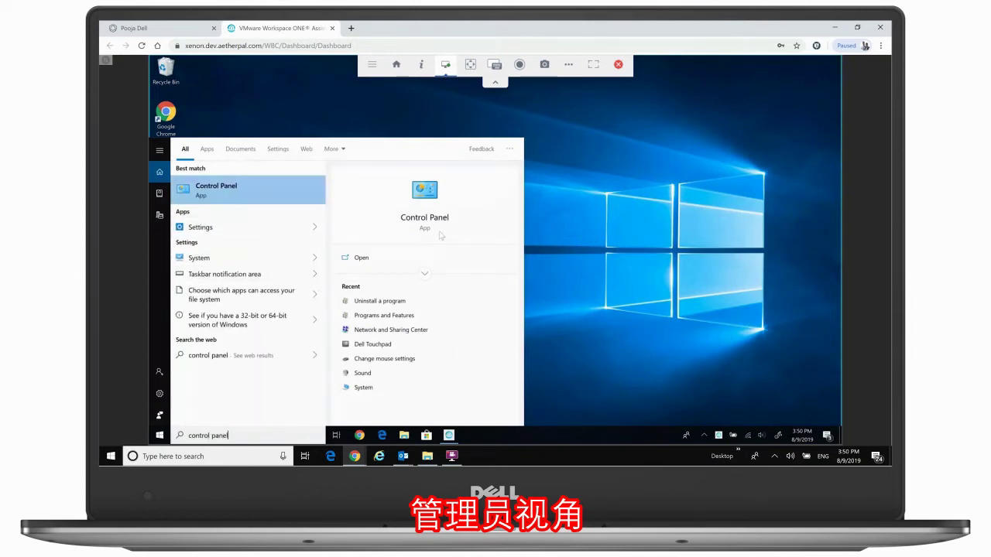
left_click(562, 251)
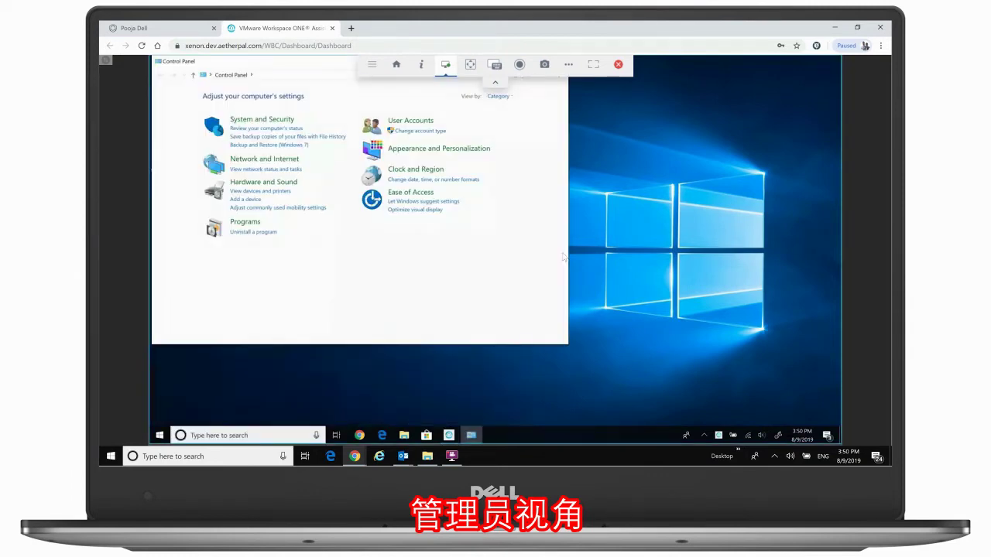
left_click(278, 192)
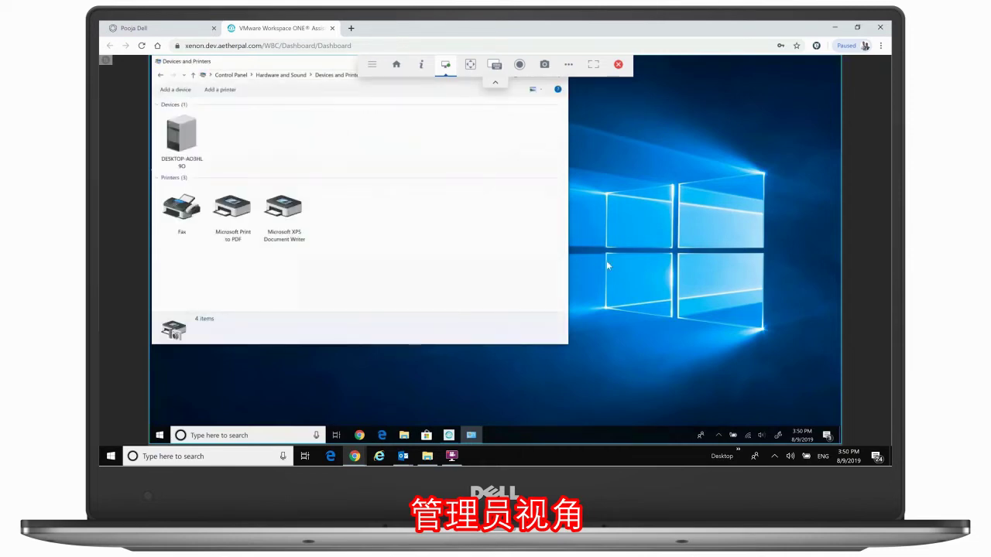
left_click(218, 90)
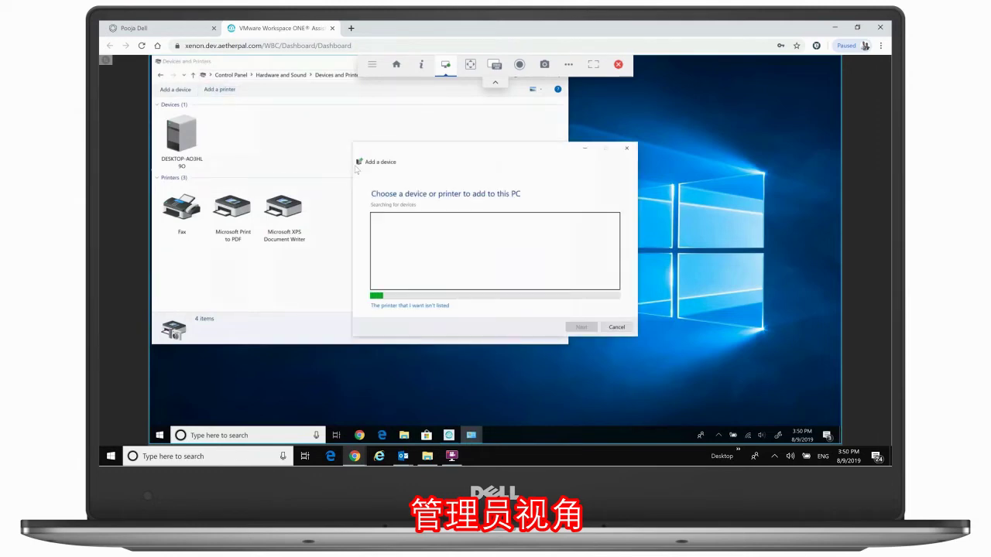
Add an unlisted printer by TCP/IP, sending 10.10.345.190 as hostname through the on-screen keyboard.
left_click(400, 306)
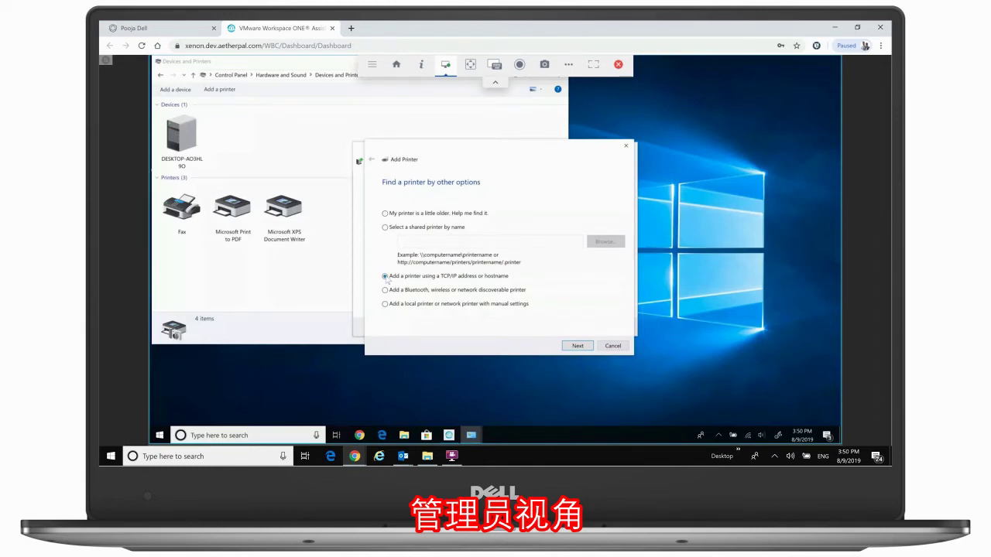
left_click(577, 346)
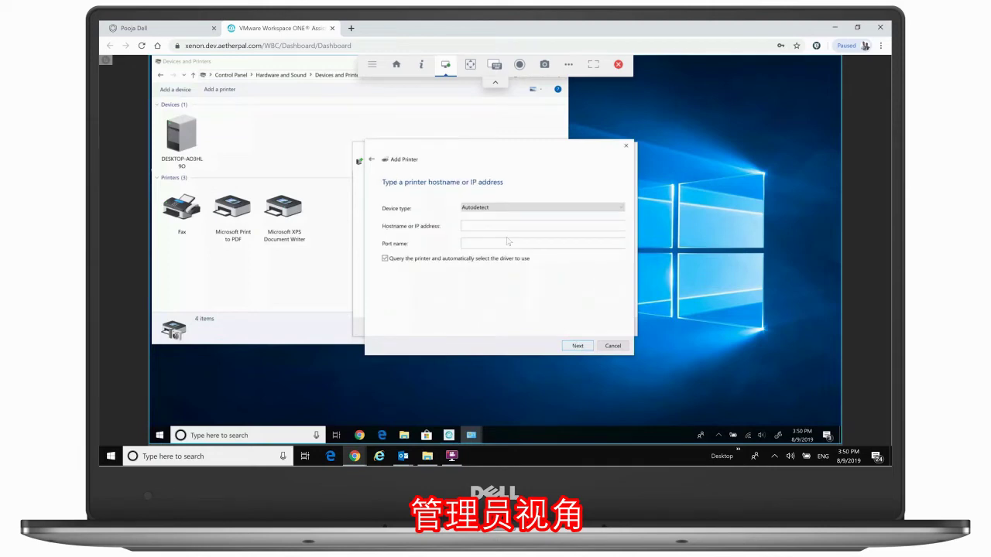
left_click(494, 65)
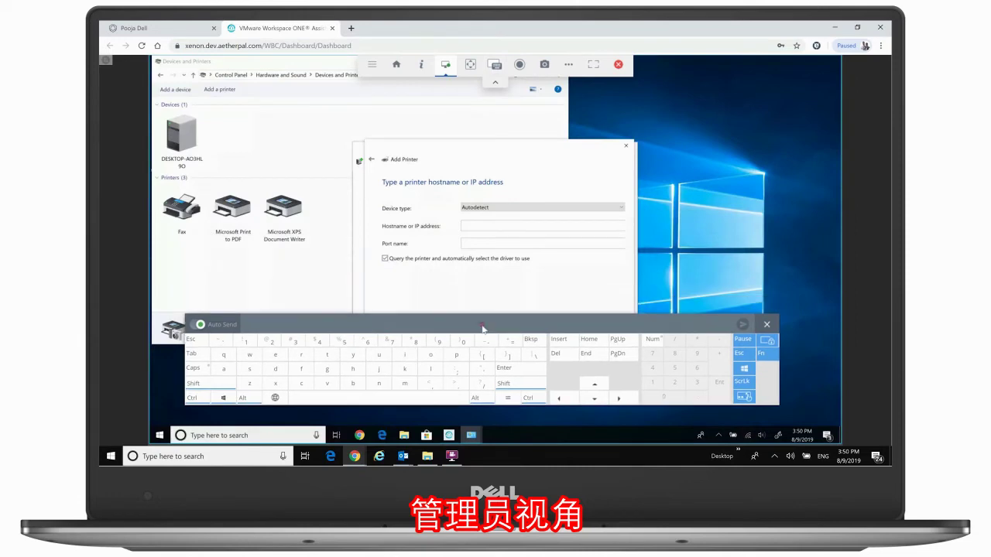
left_click(199, 324)
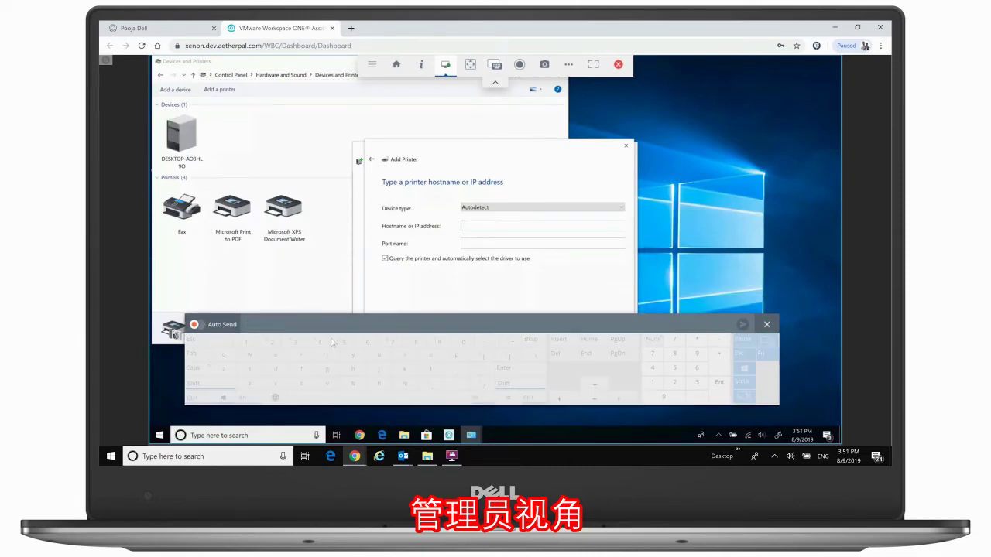
type("10.10.345.190")
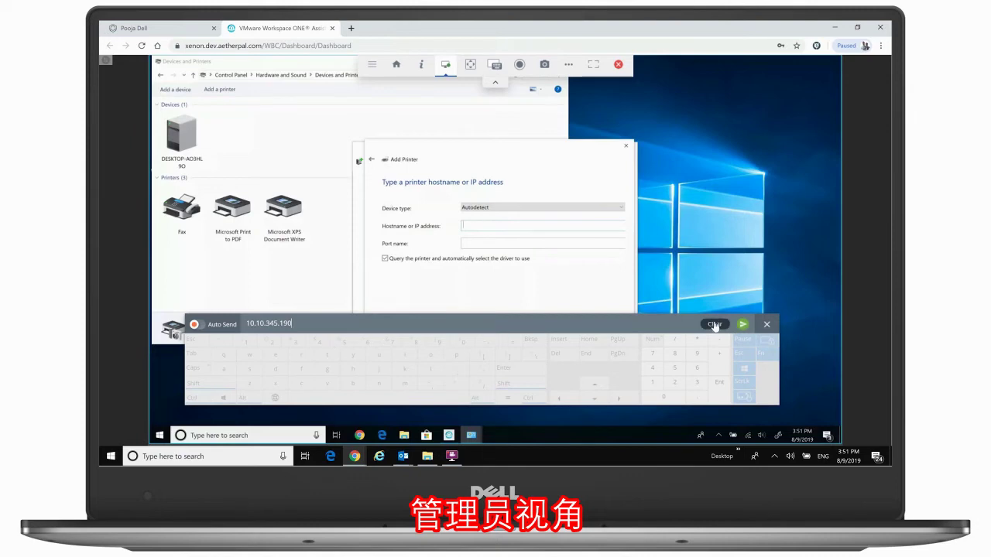
left_click(741, 325)
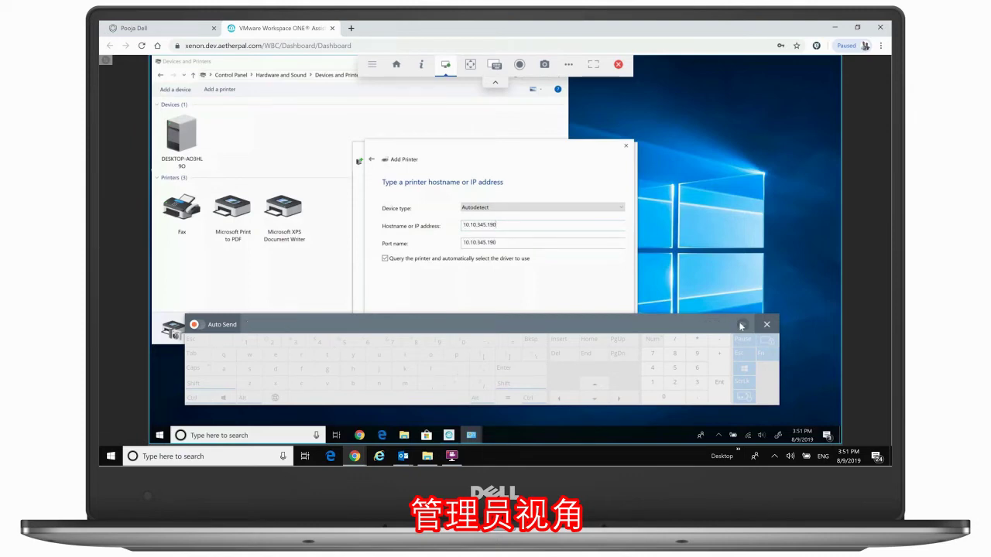
left_click(202, 327)
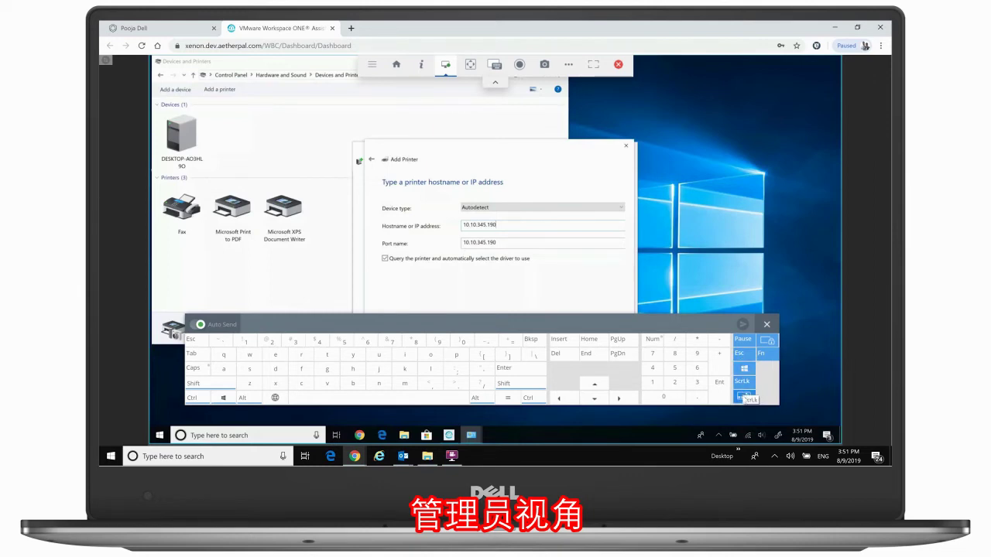
left_click(766, 325)
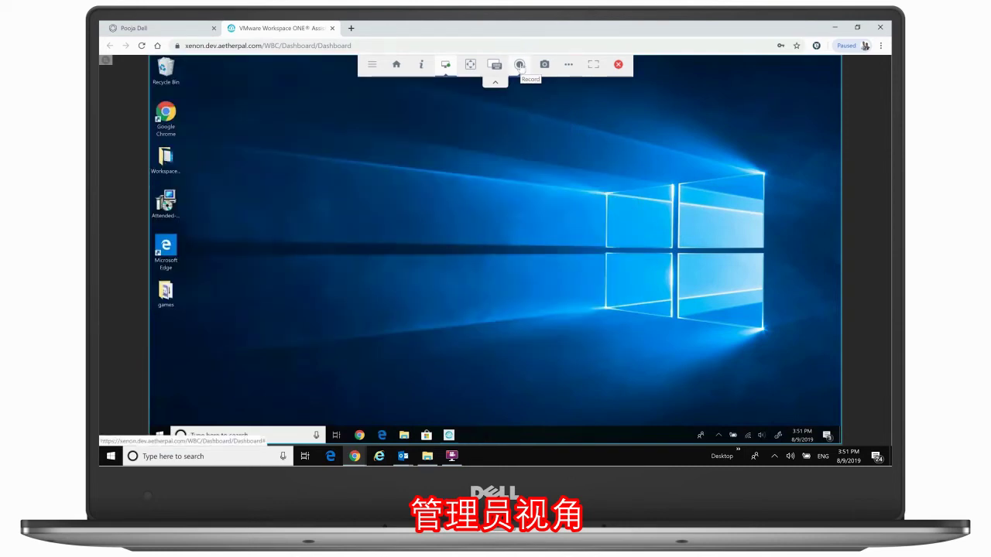
Record the session while launching Registry Editor from Shortcuts with UAC approval, then save the recording.
left_click(520, 65)
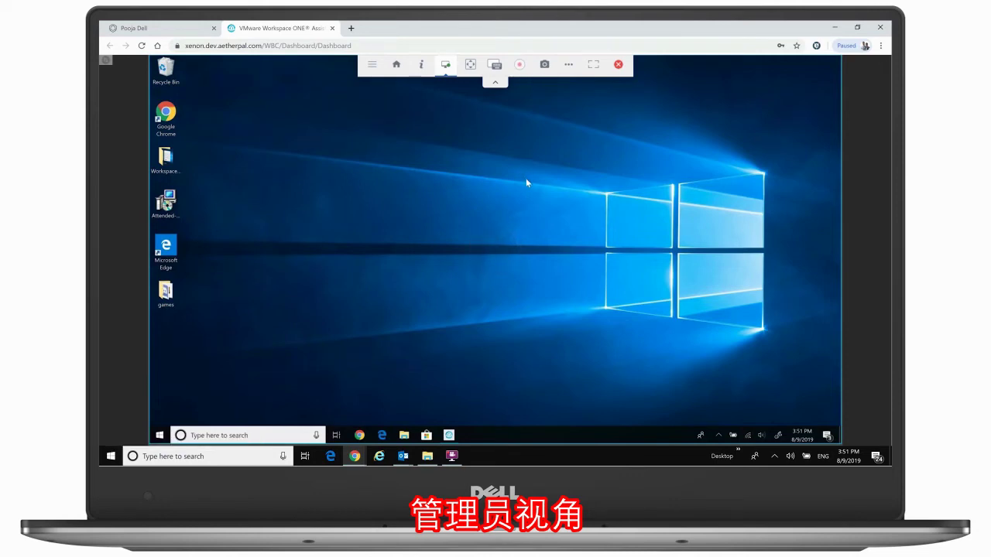
left_click(568, 67)
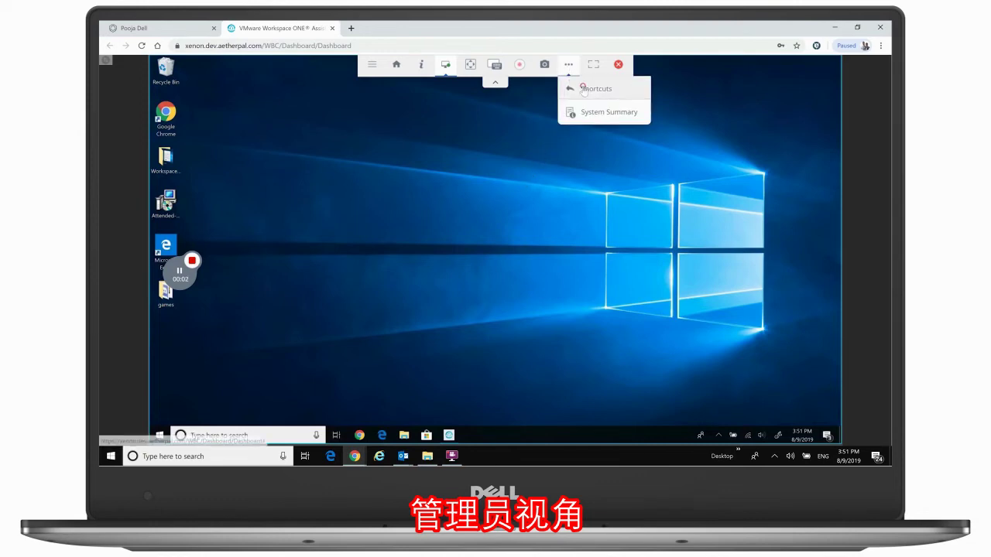
left_click(582, 88)
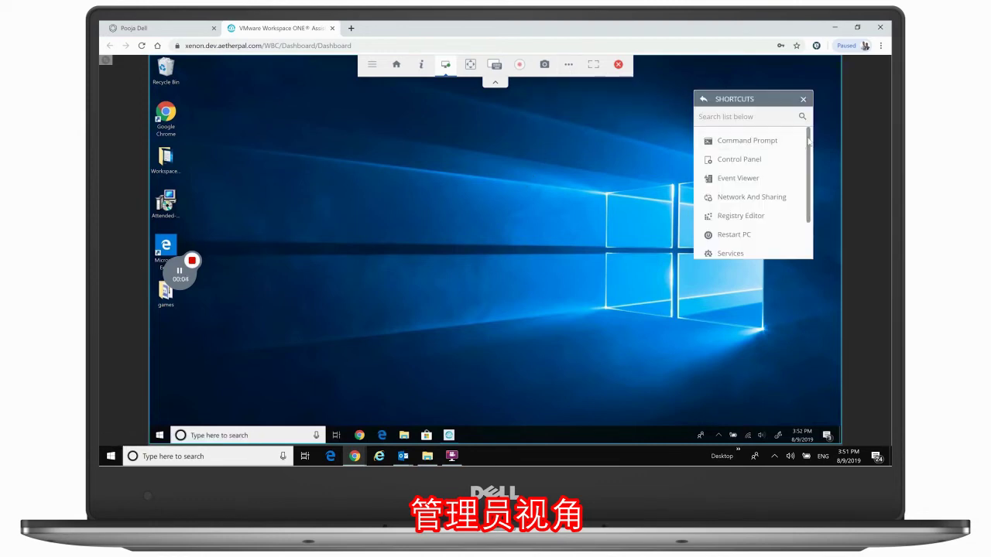
scroll(809, 155, "down", 1)
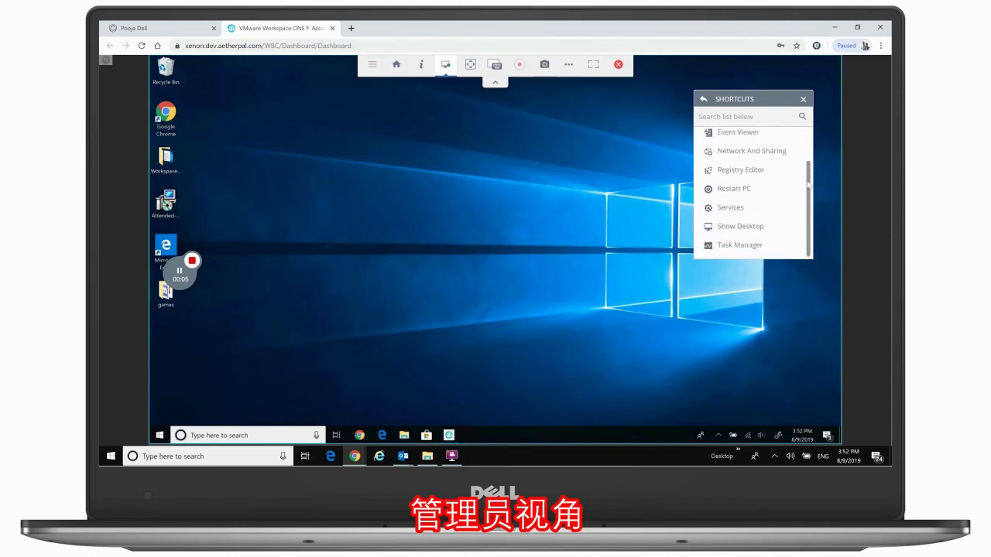
scroll(807, 163, "down", 1)
scroll(807, 162, "up", 1)
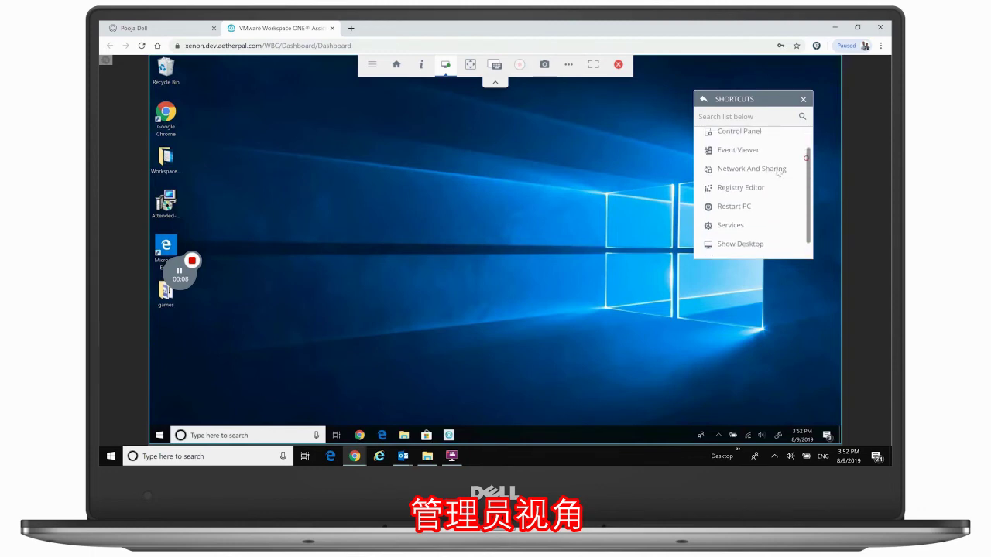
left_click(735, 189)
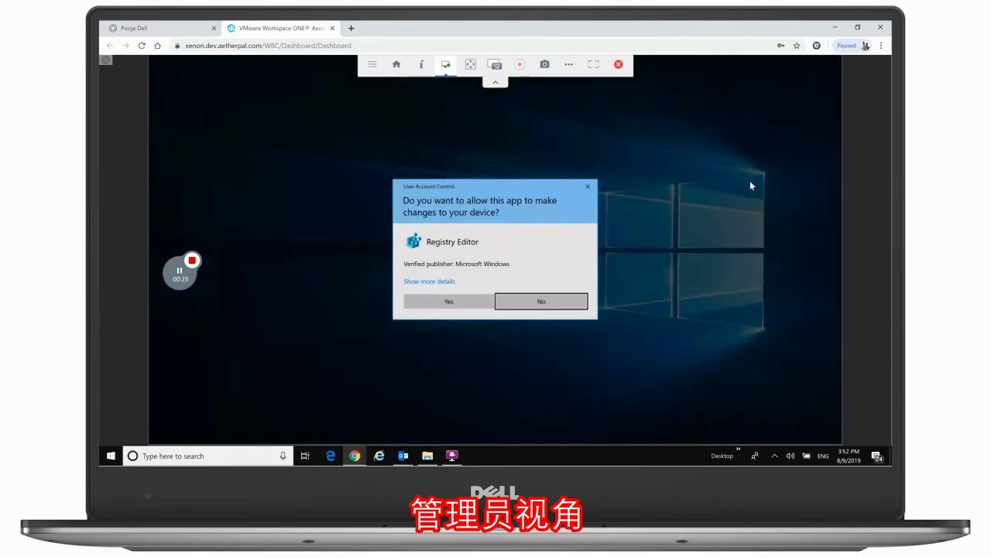
left_click(467, 302)
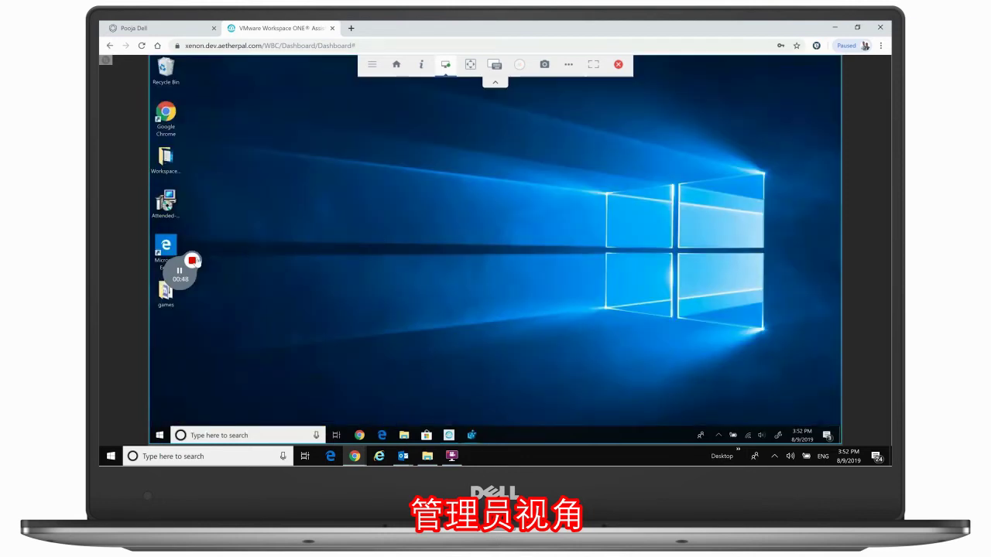
left_click(192, 260)
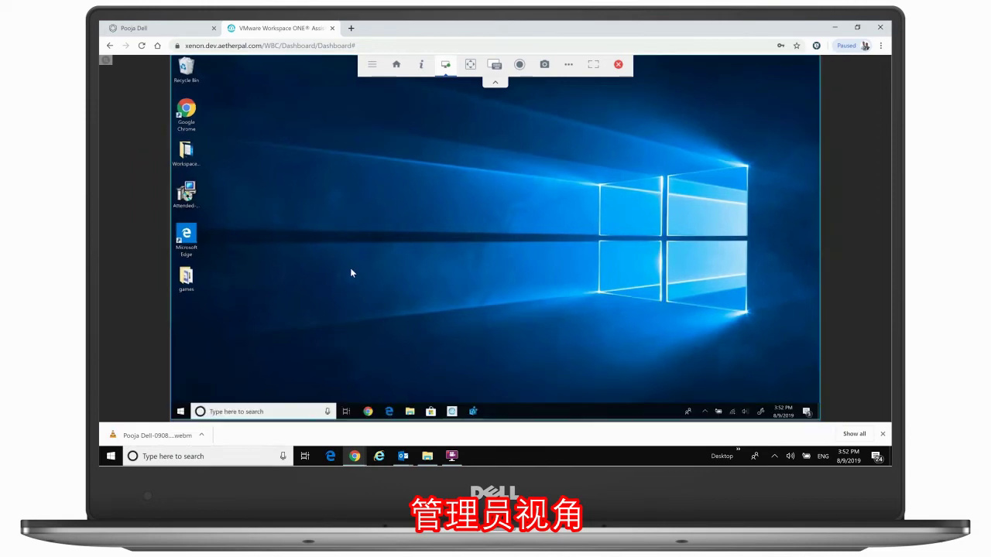
Open Manage Files and have the employee allow access to the C:\ drive.
left_click(396, 65)
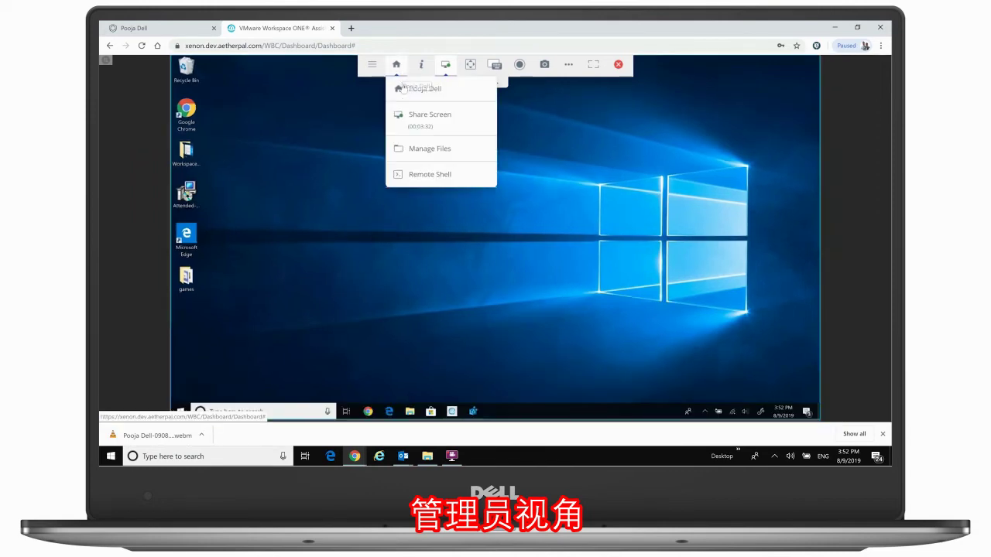
left_click(420, 146)
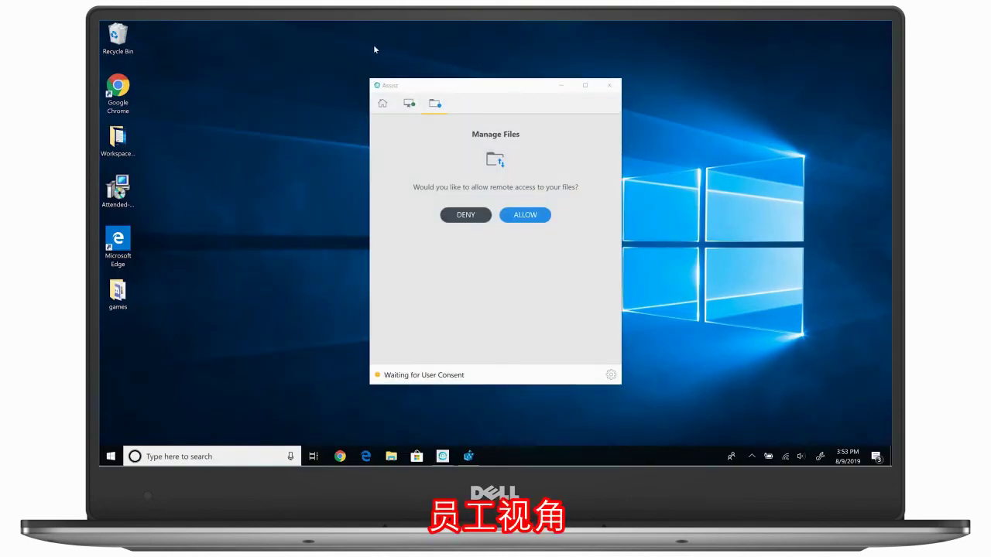
left_click(514, 214)
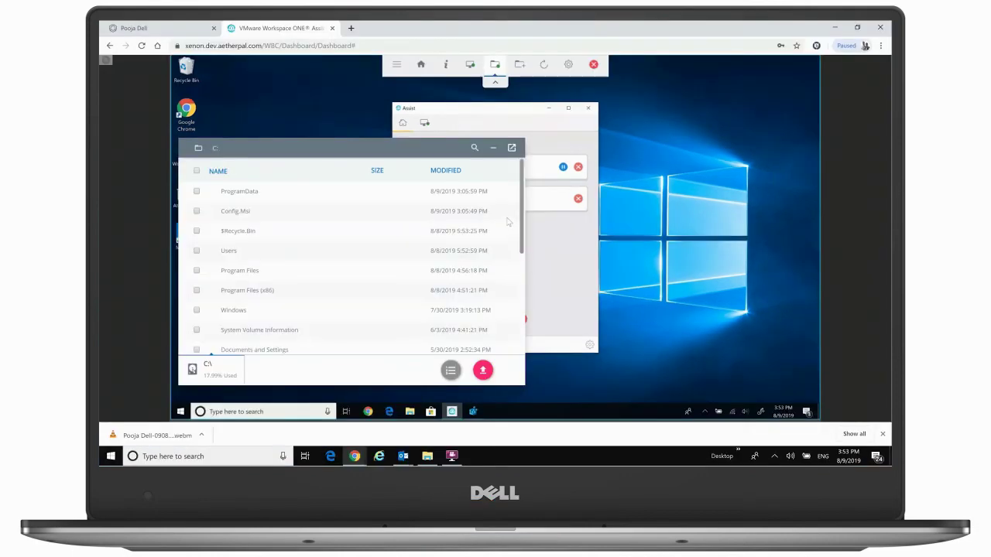
Download LogSys Server.xml from C:\ProgramData\LogSys in the enlarged file manager.
left_click(511, 148)
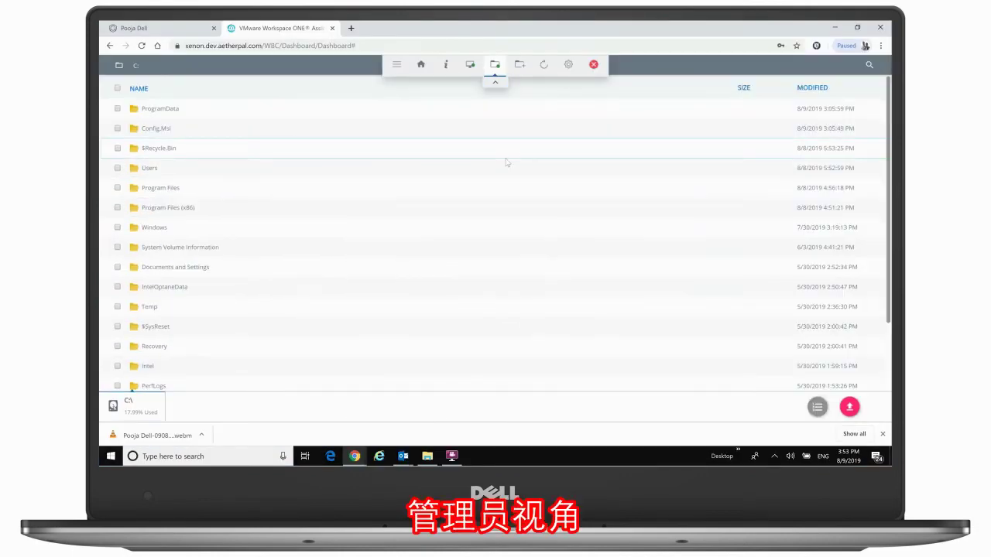
double_click(175, 111)
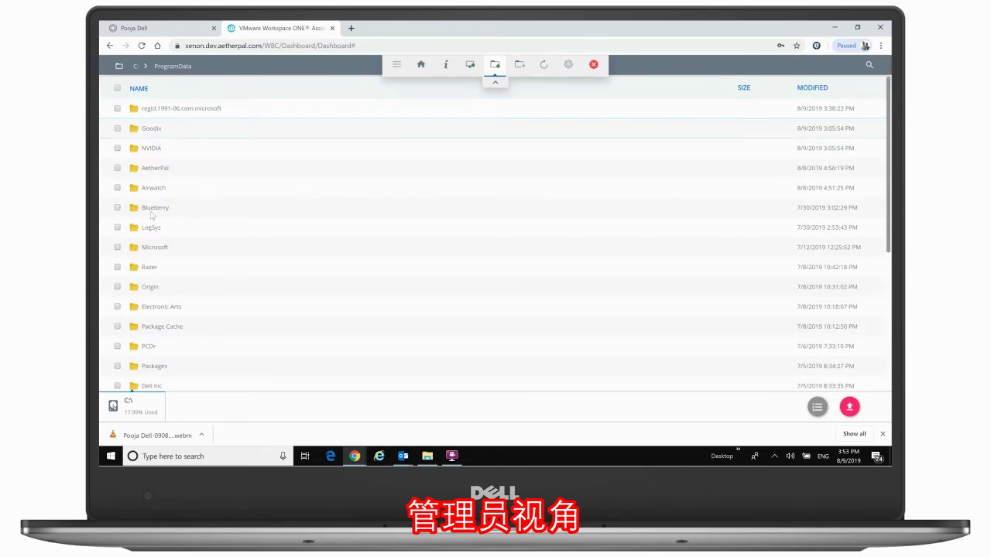
double_click(151, 228)
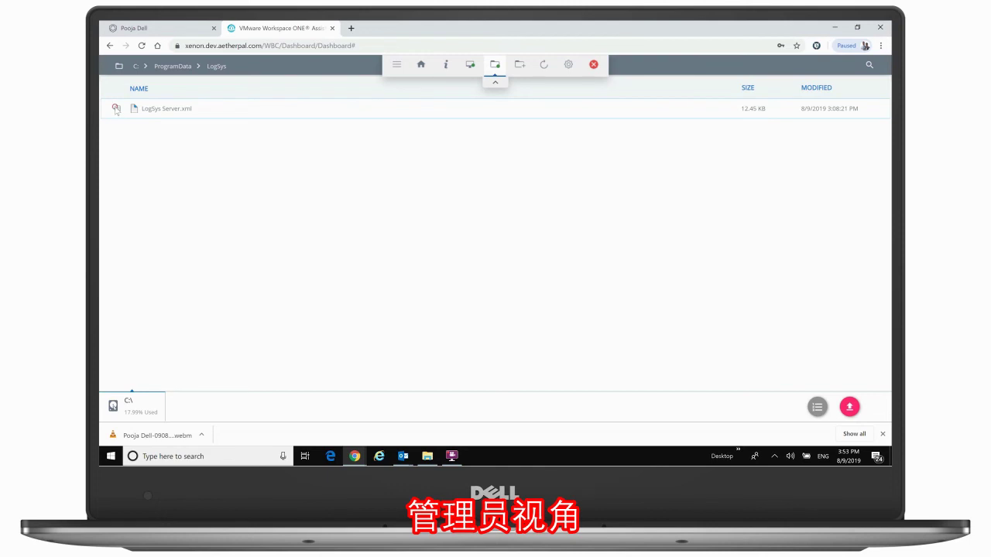
left_click(117, 109)
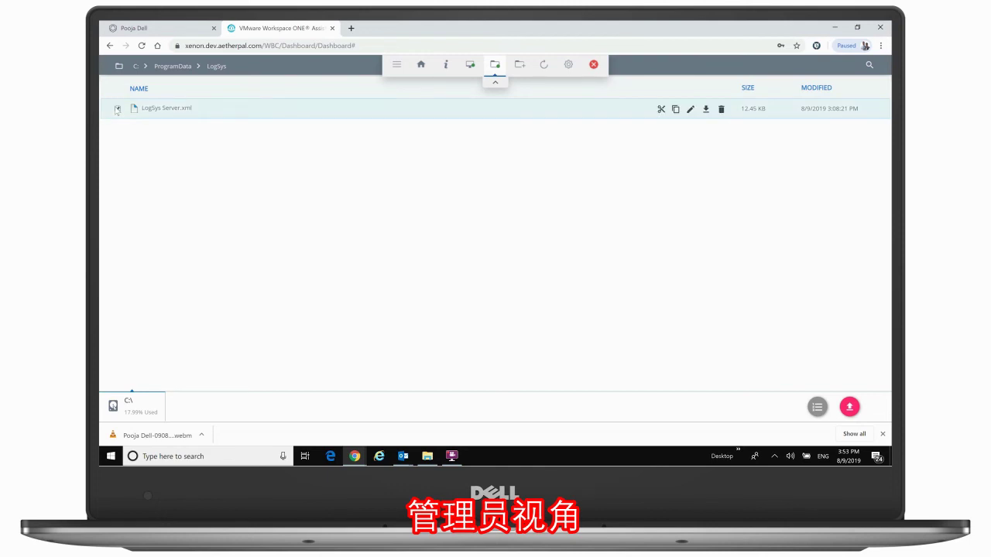
left_click(706, 110)
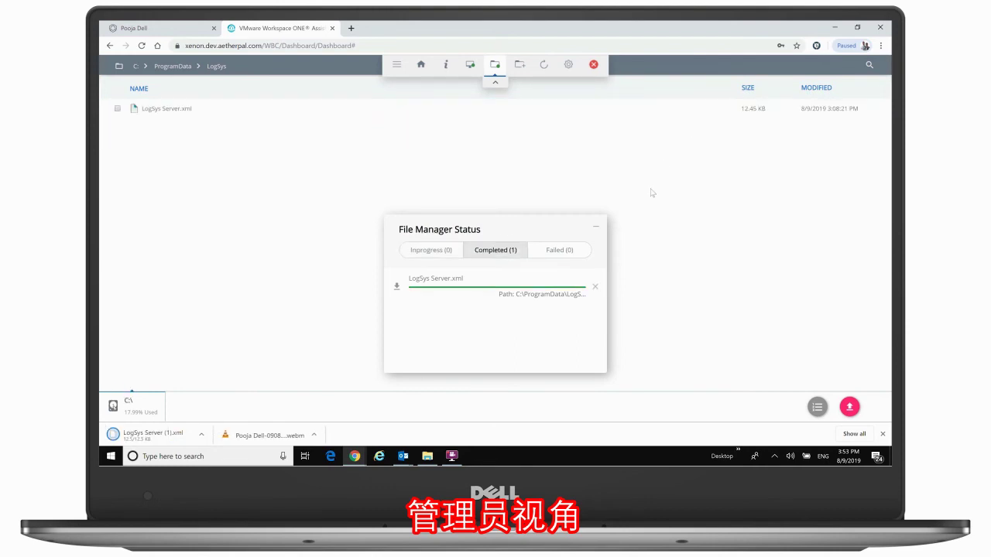
Dismiss the transfer status window and request a Remote Shell session.
left_click(595, 226)
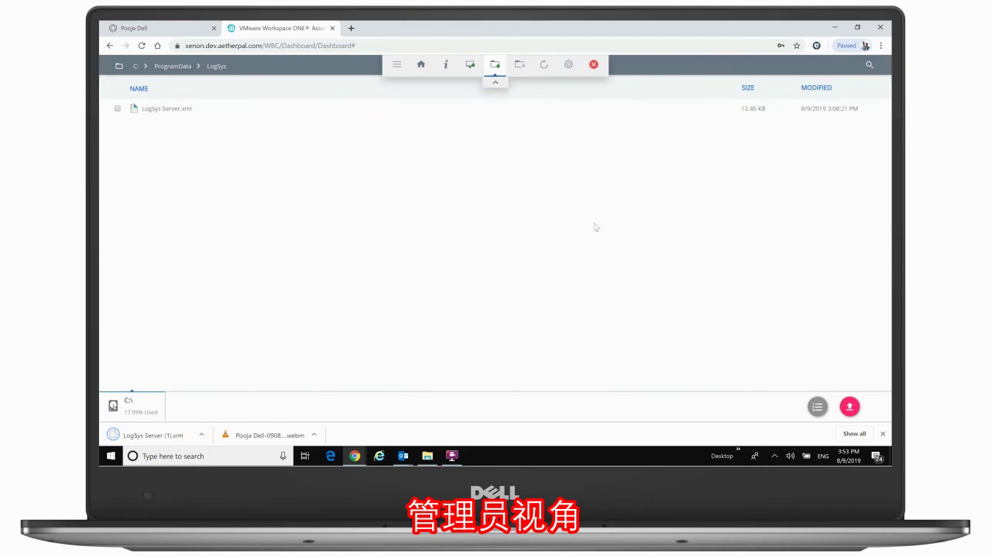
left_click(422, 68)
left_click(433, 175)
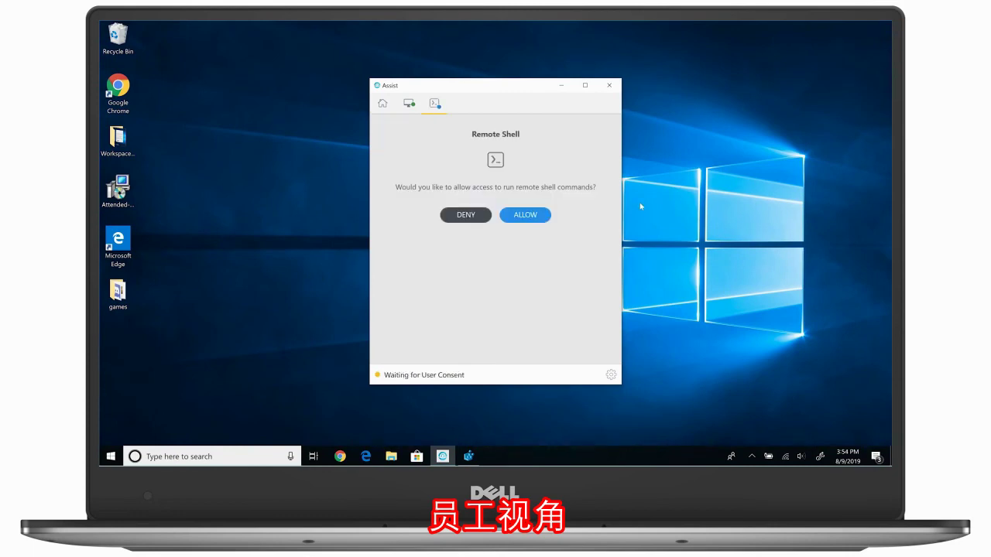
Allow remote shell commands in the employee's Assist client.
left_click(516, 217)
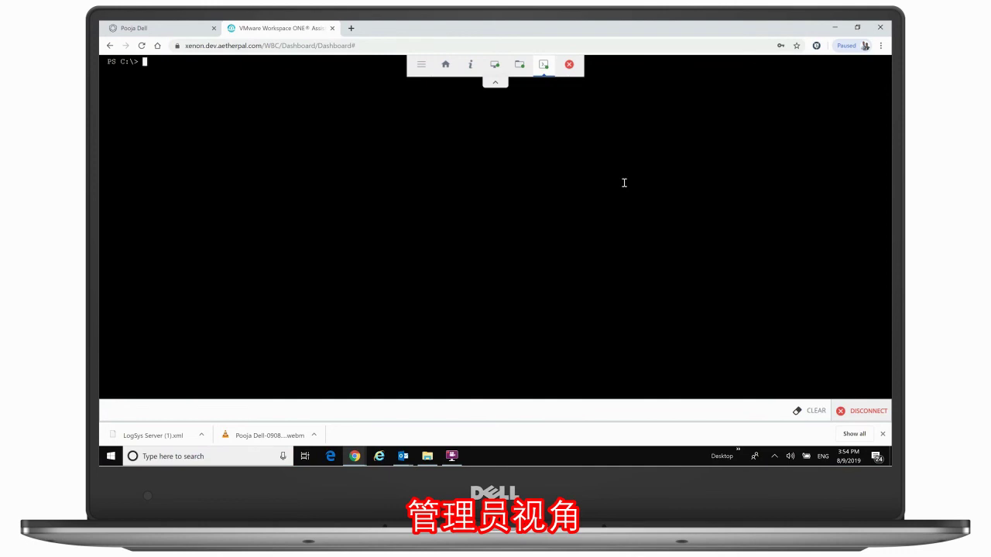
Run ipconfig, whoami and netstat in the remote PowerShell console.
type("ipconfig")
key("Return")
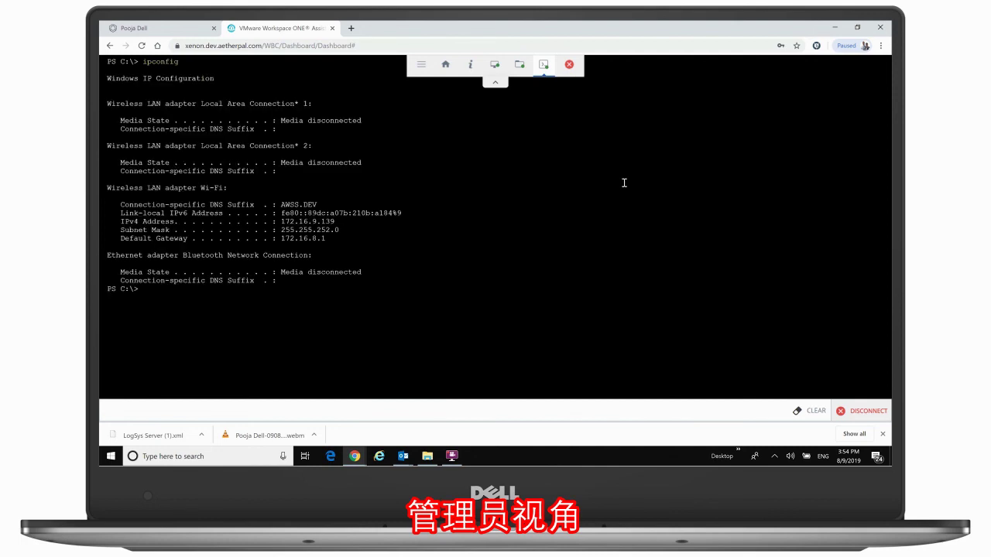
type("whoami")
key("Return")
type("n")
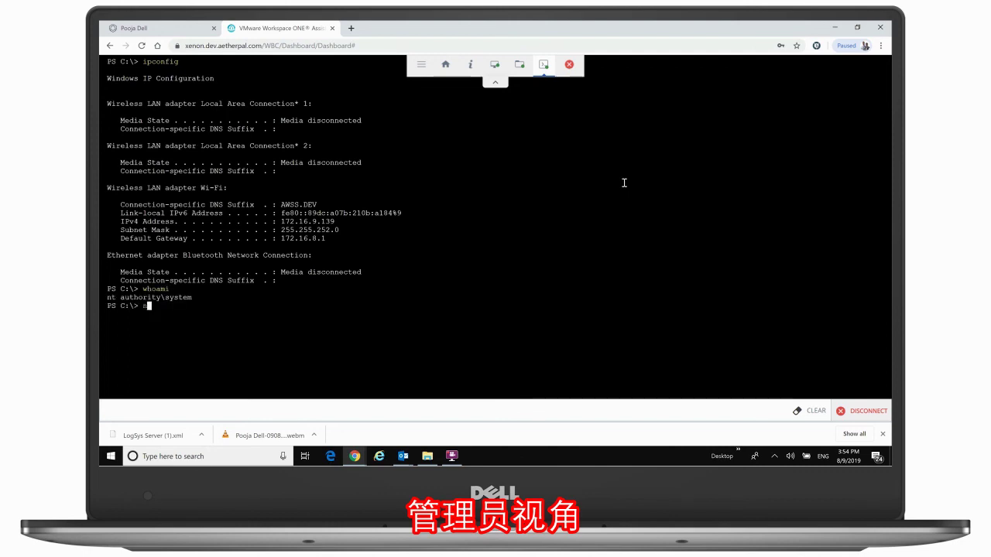
type("etstat")
key("Return")
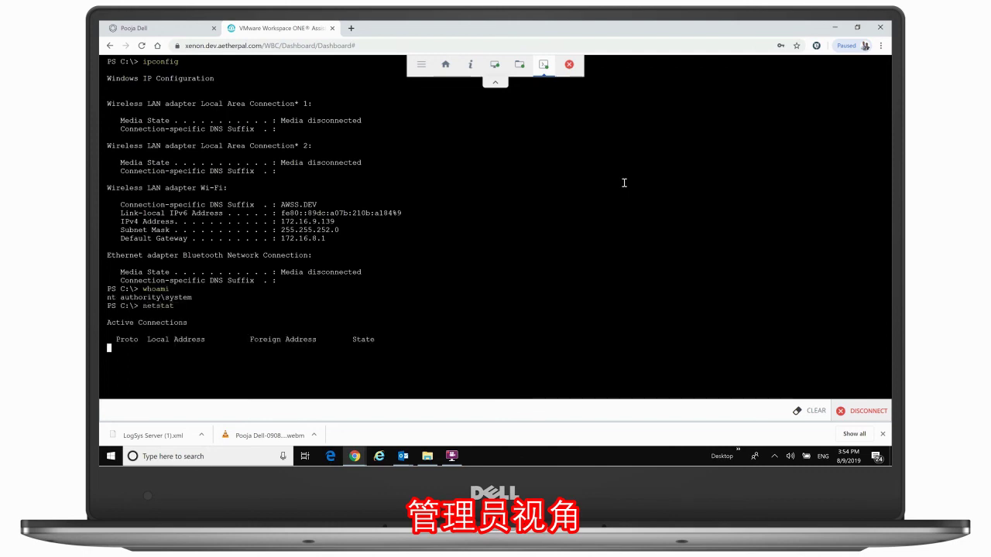